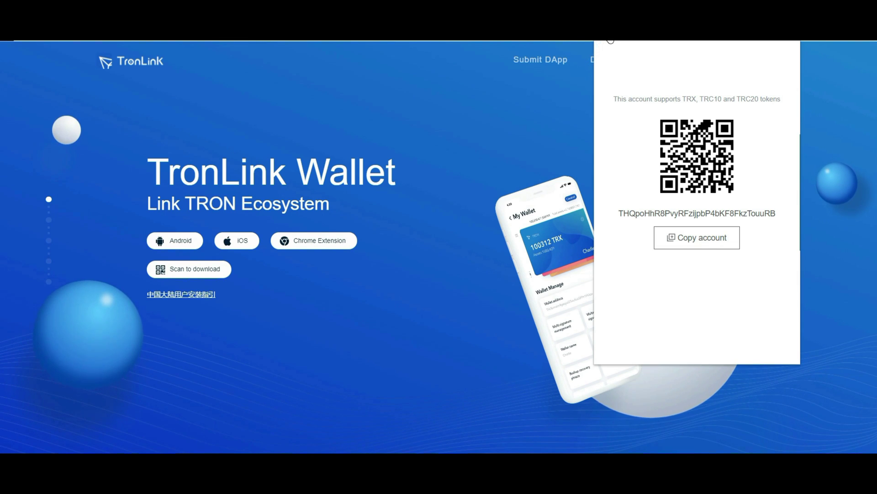
Open the wallet's freeze resources page on Tronscan and review the frozen TRX, energy and bandwidth totals
{"action": "left_click", "coordinate": [604, 45]}
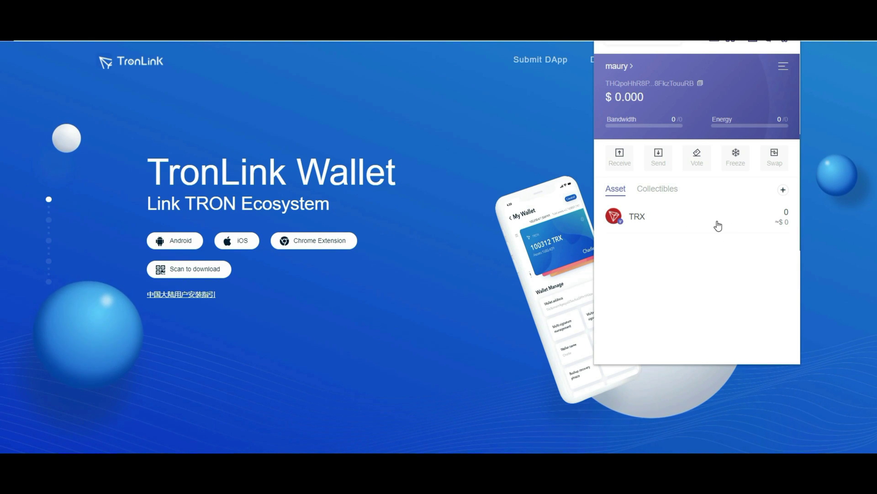
{"action": "left_click", "coordinate": [729, 162]}
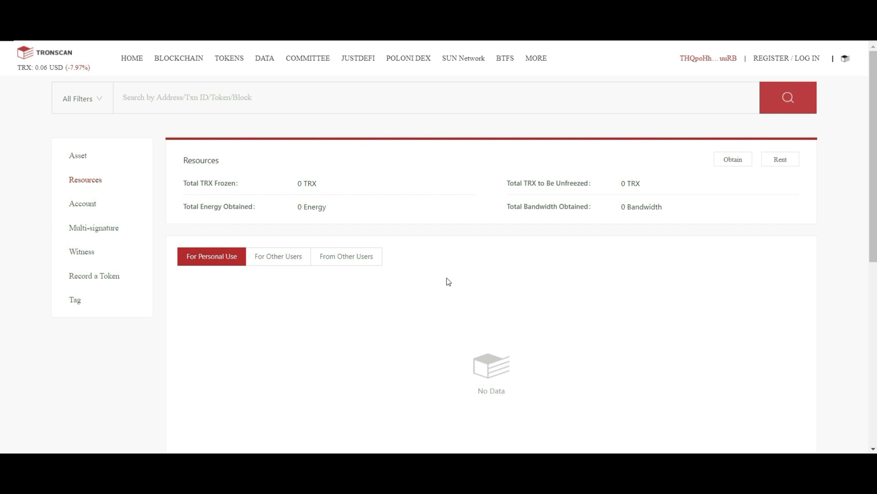
{"action": "left_click_drag", "start_coordinate": [290, 181], "coordinate": [320, 184]}
{"action": "left_click_drag", "start_coordinate": [290, 211], "coordinate": [343, 207]}
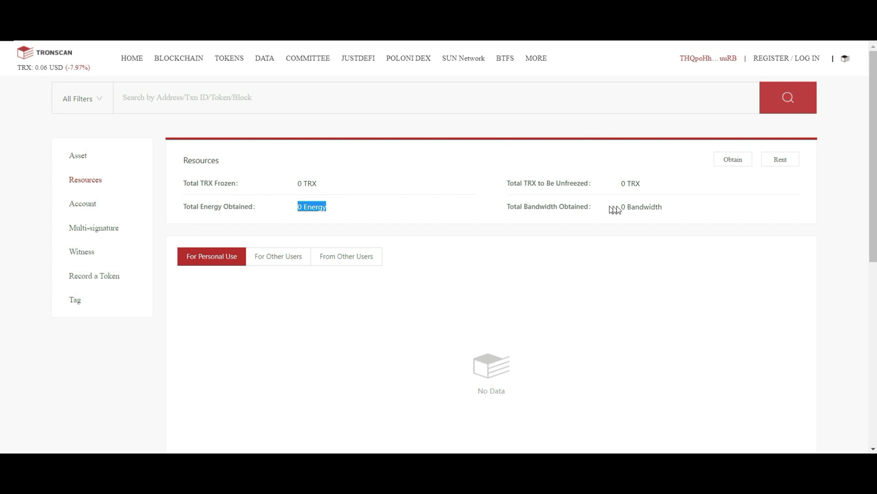
{"action": "left_click_drag", "start_coordinate": [612, 210], "coordinate": [730, 203]}
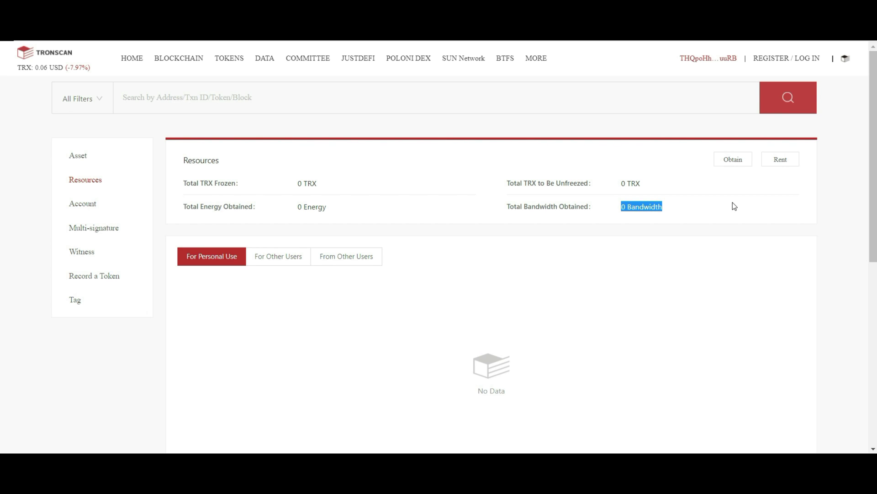
{"action": "left_click", "coordinate": [642, 209]}
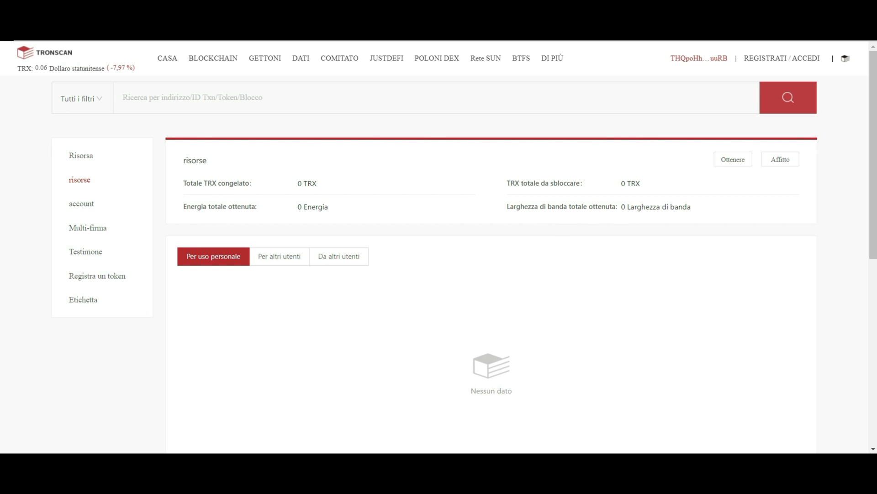
Unlock the TronLink wallet with the account password and copy its receiving address
{"action": "left_click", "coordinate": [784, 28]}
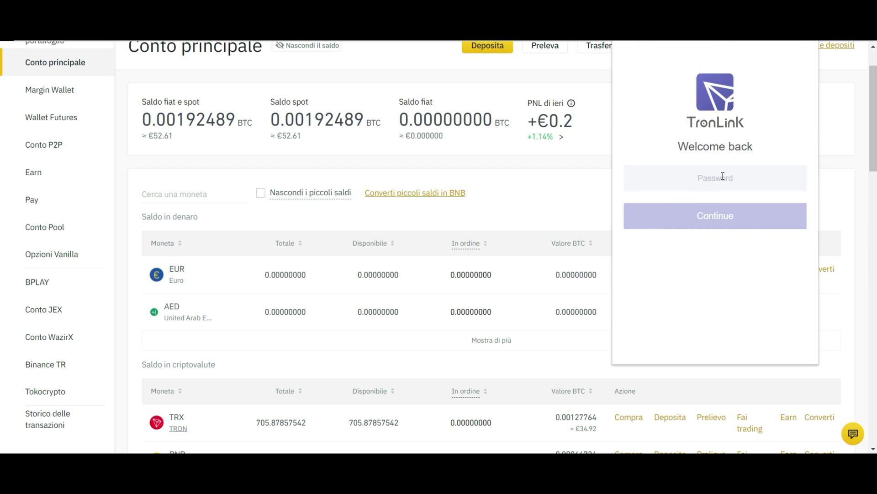
{"action": "key", "text": "ctrl+v"}
{"action": "key", "text": "Return"}
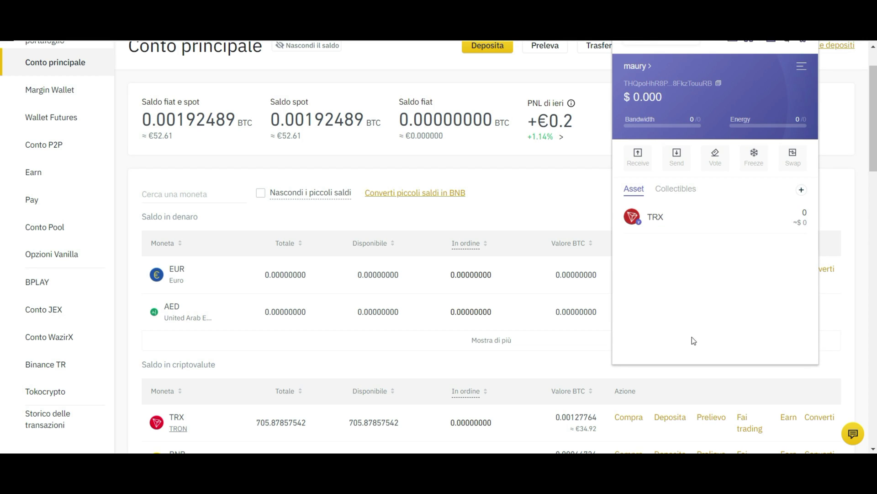
{"action": "left_click", "coordinate": [639, 158]}
{"action": "left_click", "coordinate": [721, 244]}
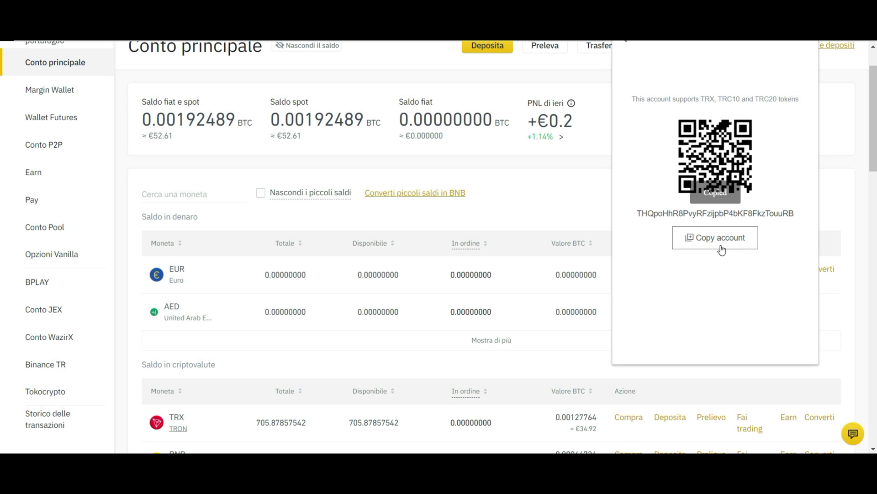
Open a TRX cryptocurrency withdrawal to a new address on Binance and paste the copied wallet address as the recipient
{"action": "left_click", "coordinate": [502, 181]}
{"action": "scroll", "coordinate": [695, 131], "scroll_direction": "up", "scroll_amount": 2}
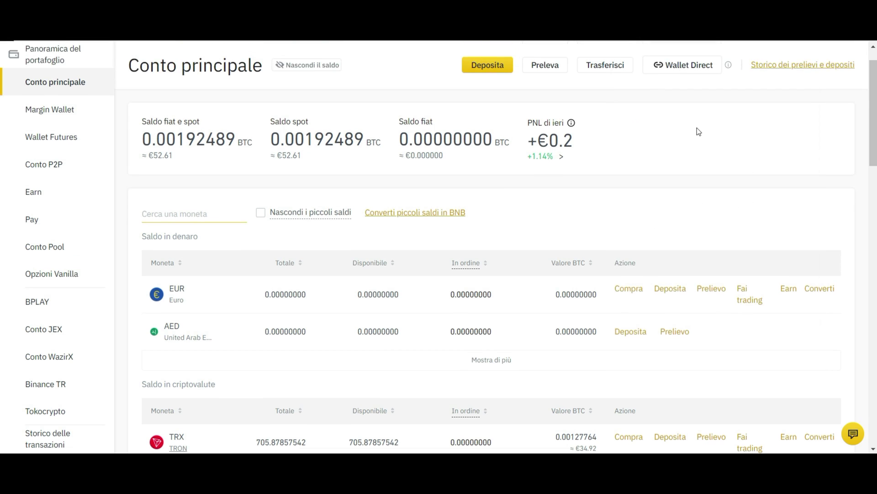
{"action": "left_click", "coordinate": [545, 109]}
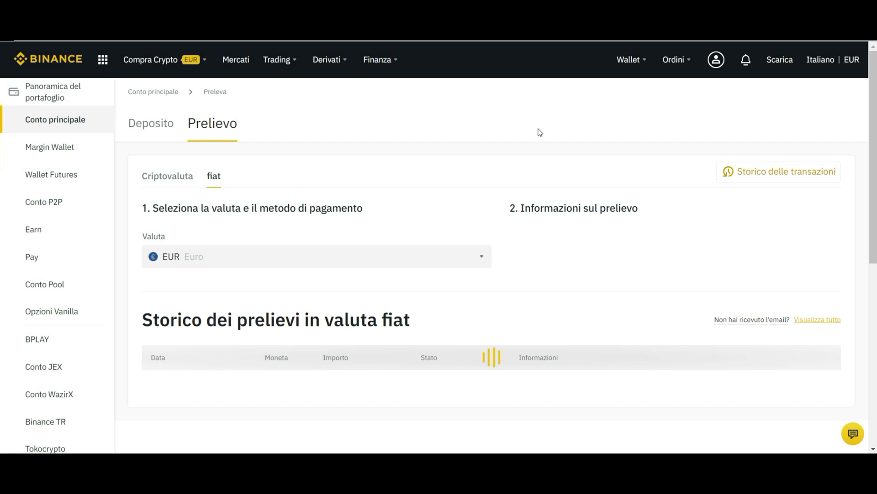
{"action": "left_click", "coordinate": [161, 174]}
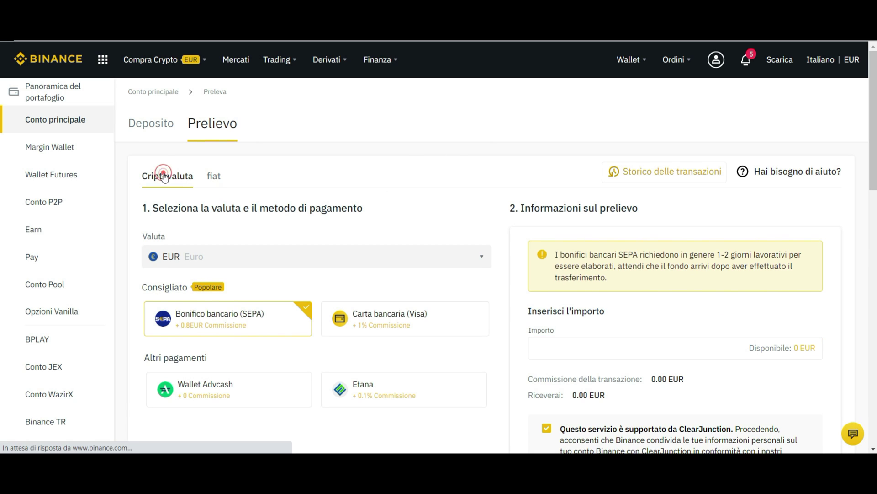
{"action": "left_click", "coordinate": [377, 200]}
{"action": "left_click", "coordinate": [265, 271]}
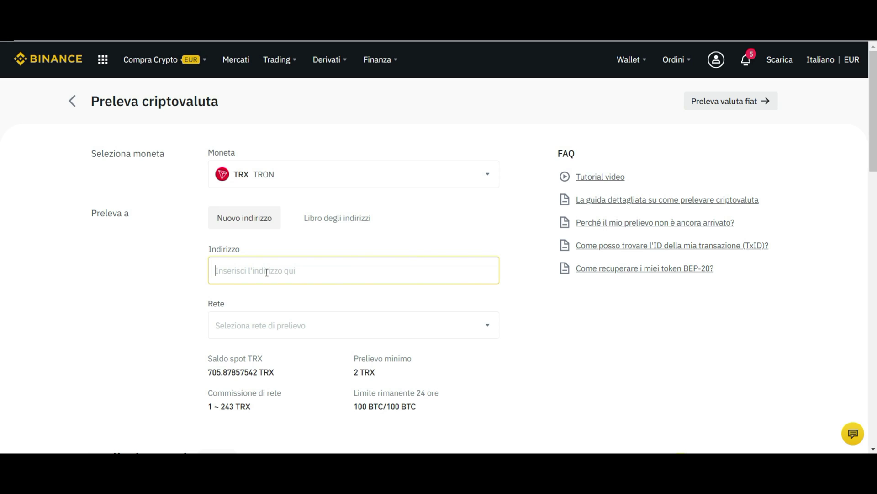
{"action": "key", "text": "ctrl+v"}
Set the withdrawal quantity to 5 TRX over the TRC20 network and confirm the withdrawal
{"action": "scroll", "coordinate": [255, 225], "scroll_direction": "down", "scroll_amount": 3}
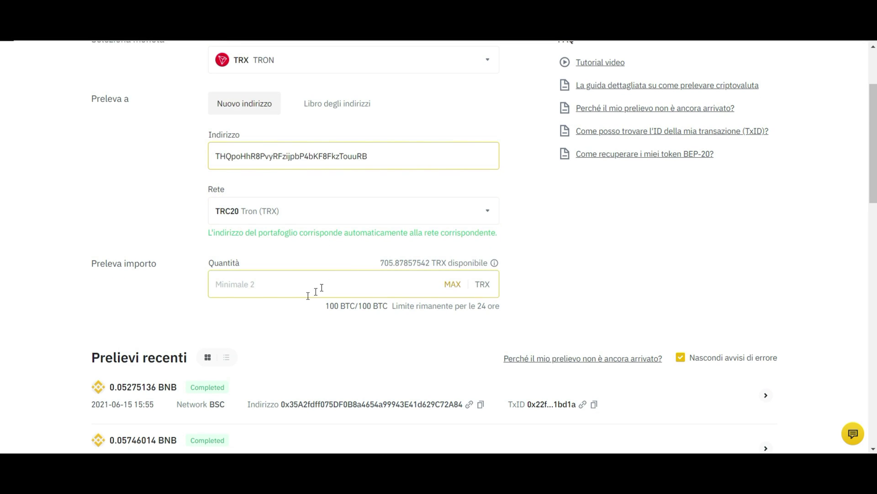
{"action": "left_click", "coordinate": [277, 291]}
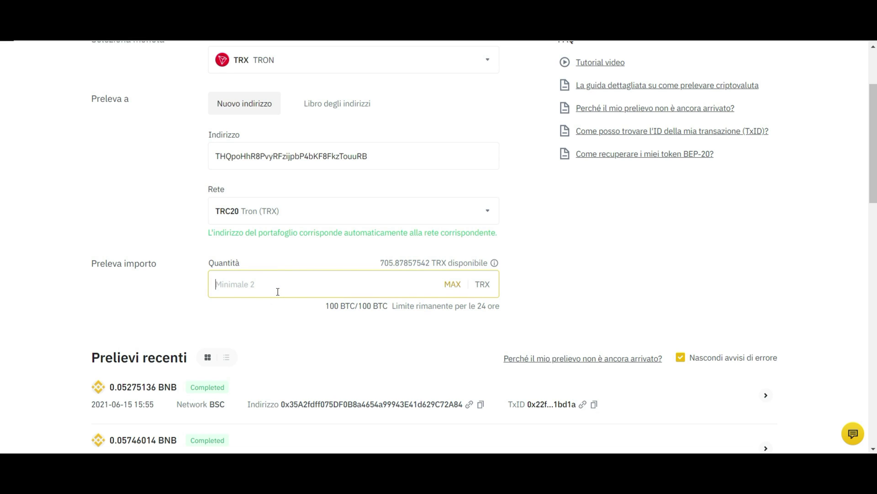
{"action": "type", "text": "5"}
{"action": "left_click", "coordinate": [692, 260]}
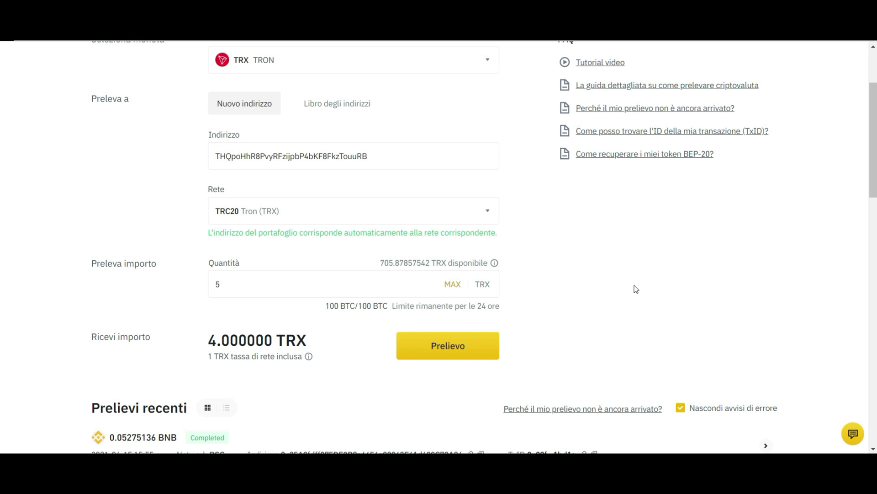
{"action": "scroll", "coordinate": [608, 249], "scroll_direction": "down", "scroll_amount": 1}
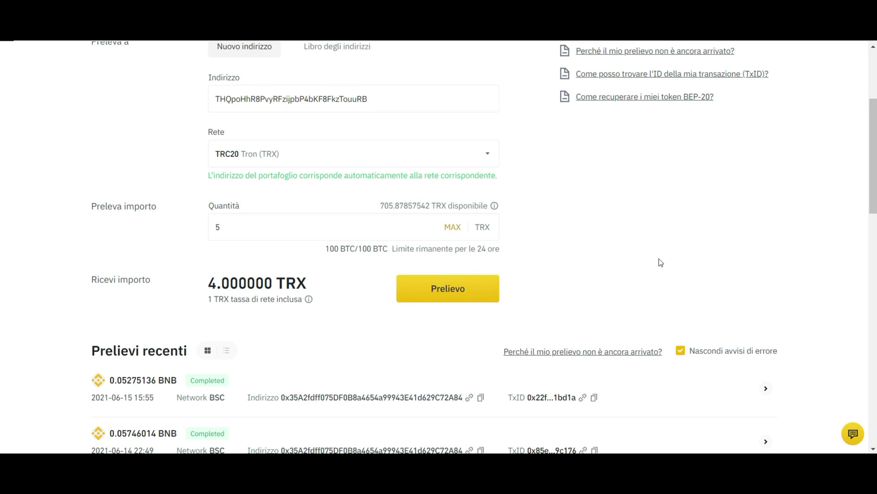
{"action": "left_click", "coordinate": [472, 300]}
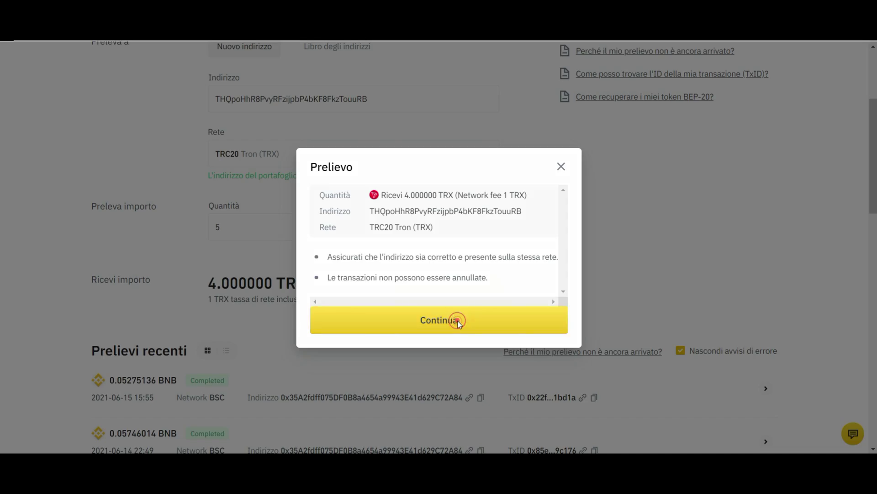
{"action": "left_click", "coordinate": [457, 320]}
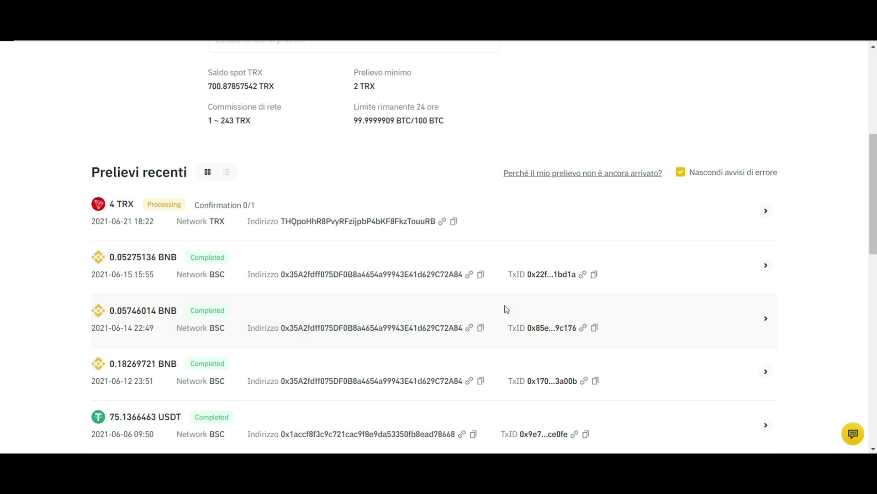
Reopen the TronLink wallet, go to its freeze page on Tronscan and choose to obtain TRON Power and Energy
{"action": "mouse_move", "coordinate": [152, 211]}
{"action": "scroll", "coordinate": [523, 235], "scroll_direction": "up", "scroll_amount": 6}
{"action": "left_click", "coordinate": [805, 41]}
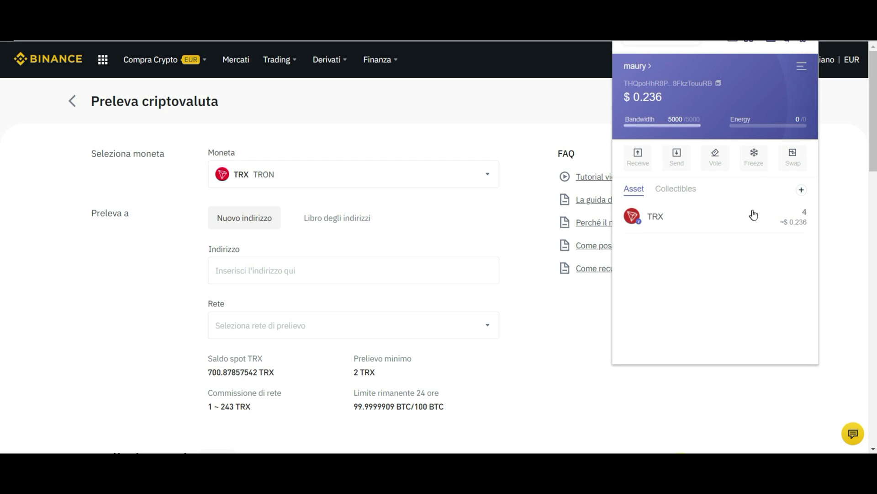
{"action": "left_click", "coordinate": [753, 158]}
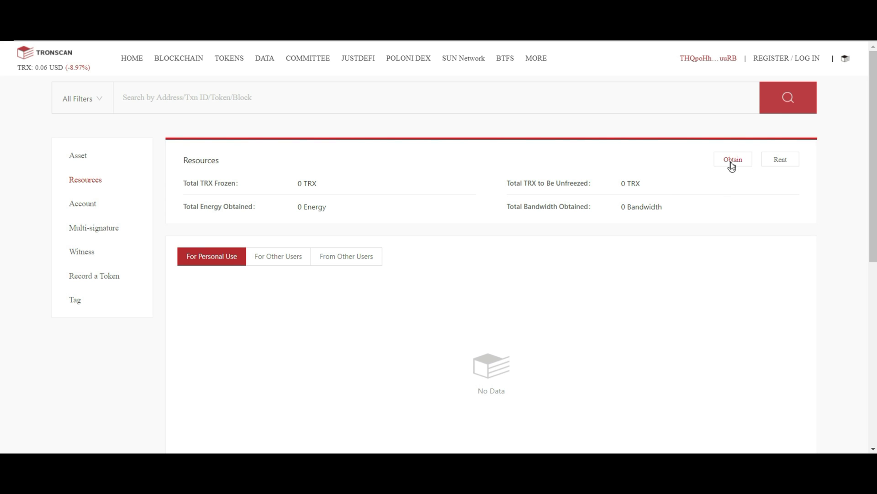
{"action": "left_click", "coordinate": [731, 164]}
{"action": "left_click", "coordinate": [469, 208]}
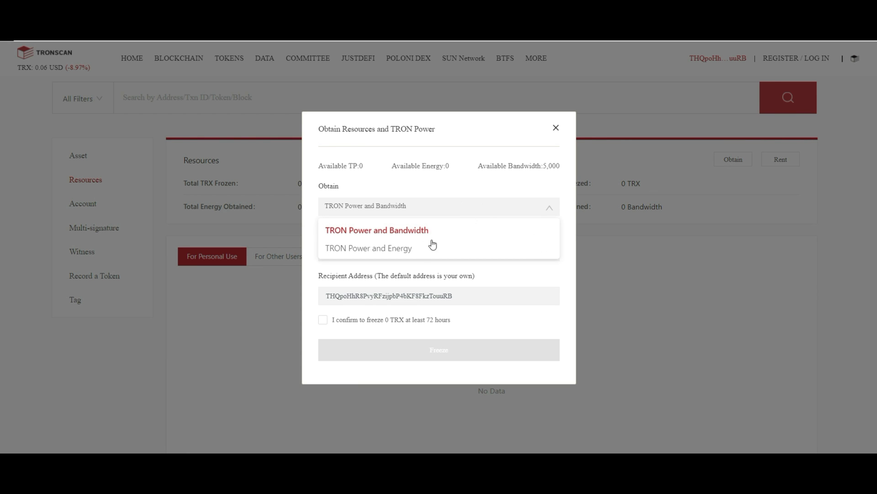
{"action": "left_click", "coordinate": [408, 249]}
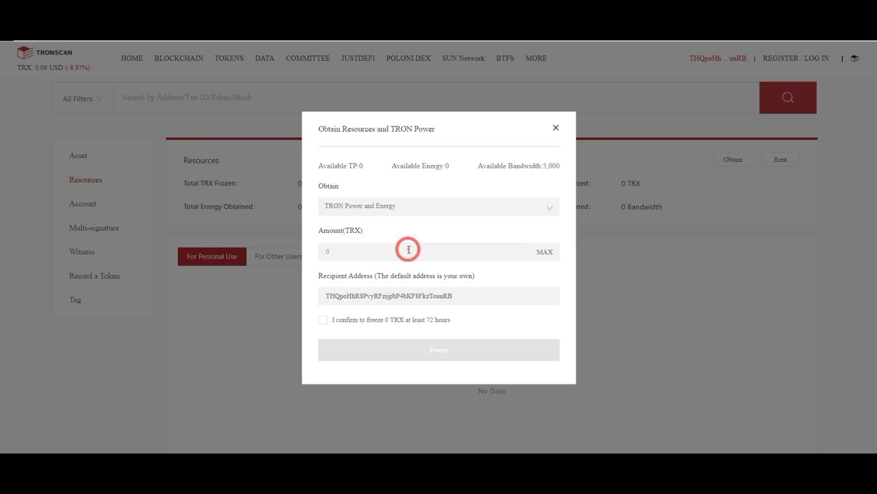
Freeze 1 TRX to the wallet's own address, accepting the 72-hour minimum and signing the transaction
{"action": "left_click", "coordinate": [376, 253]}
{"action": "type", "text": "1"}
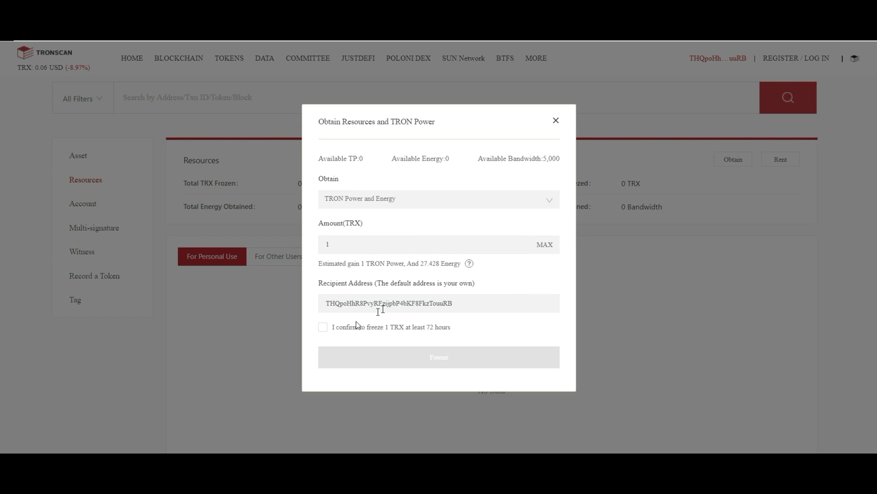
{"action": "left_click", "coordinate": [323, 328]}
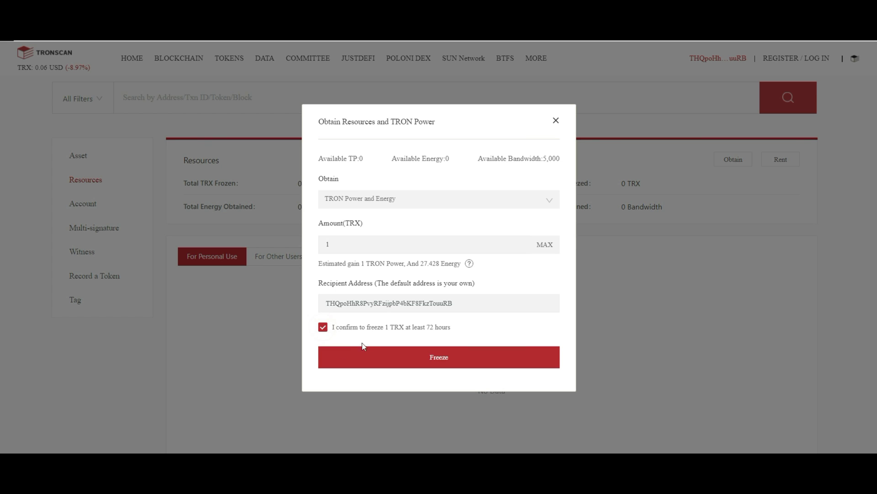
{"action": "left_click", "coordinate": [425, 358]}
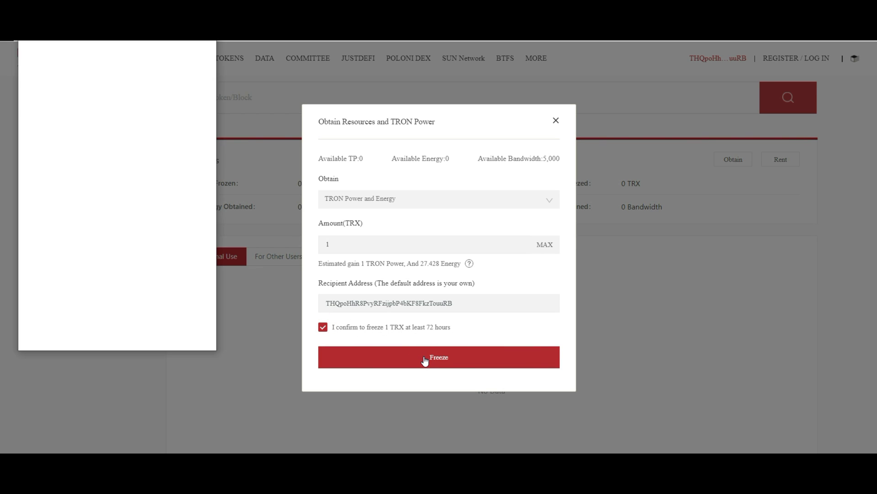
{"action": "left_click", "coordinate": [178, 337]}
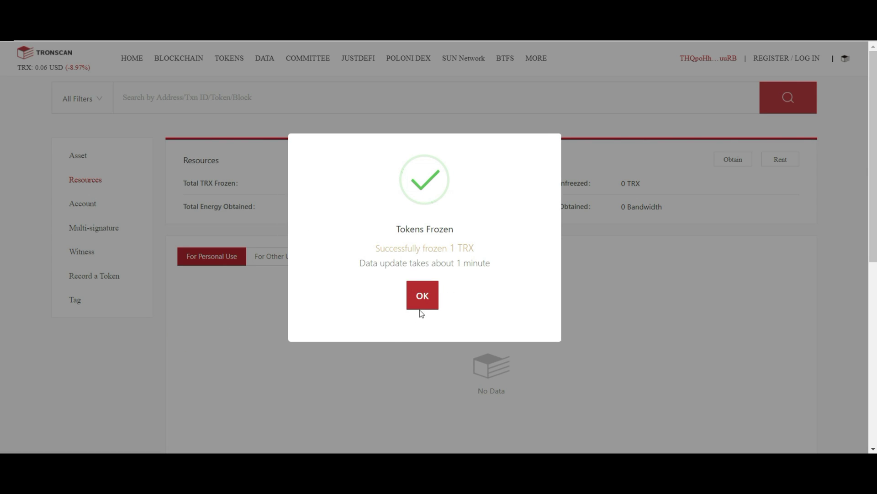
{"action": "left_click", "coordinate": [423, 295]}
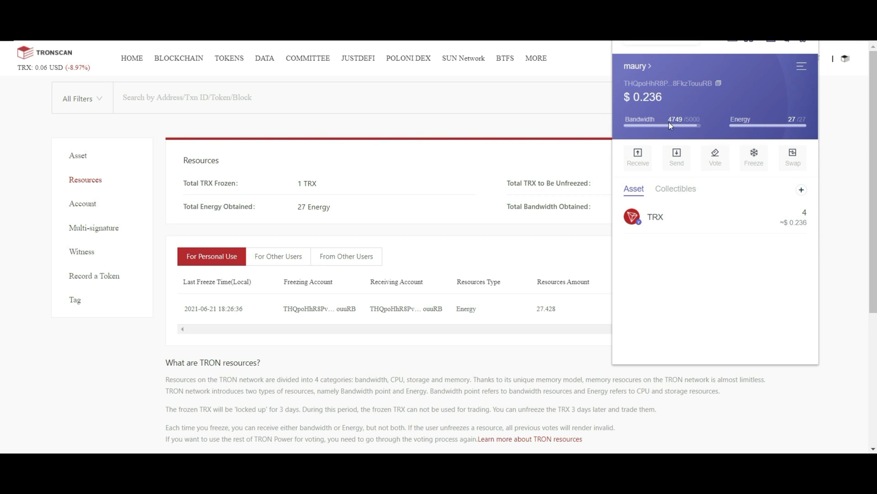
Open Binance's crypto deposit for TRX on the TRC20 network, and generate and copy the deposit address
{"action": "mouse_move", "coordinate": [671, 125]}
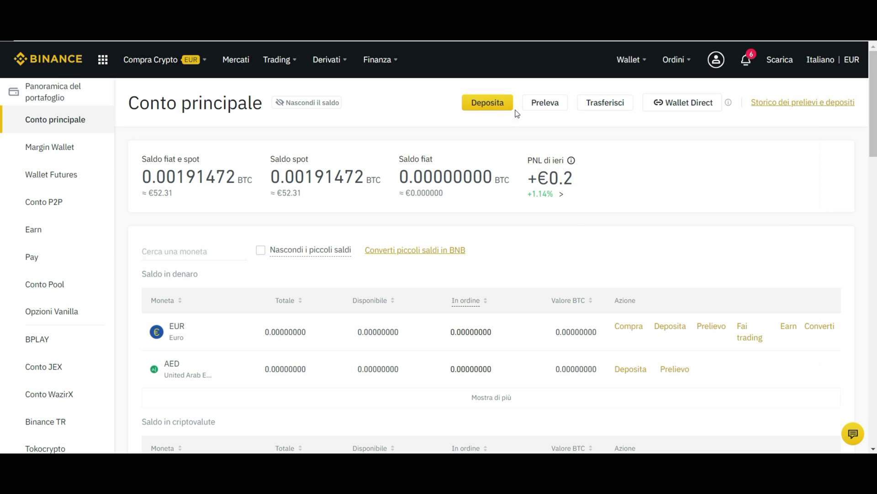
{"action": "left_click", "coordinate": [487, 102]}
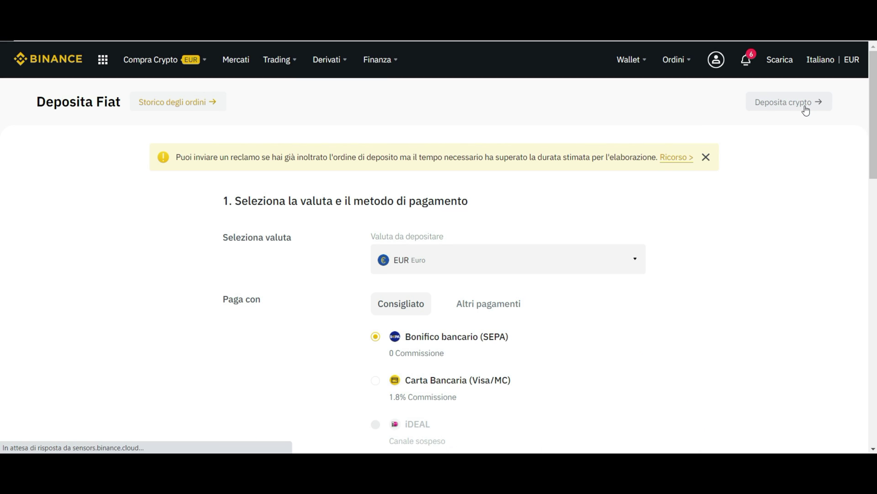
{"action": "left_click", "coordinate": [806, 108]}
{"action": "left_click", "coordinate": [198, 229]}
{"action": "left_click", "coordinate": [171, 254]}
{"action": "type", "text": "trx"}
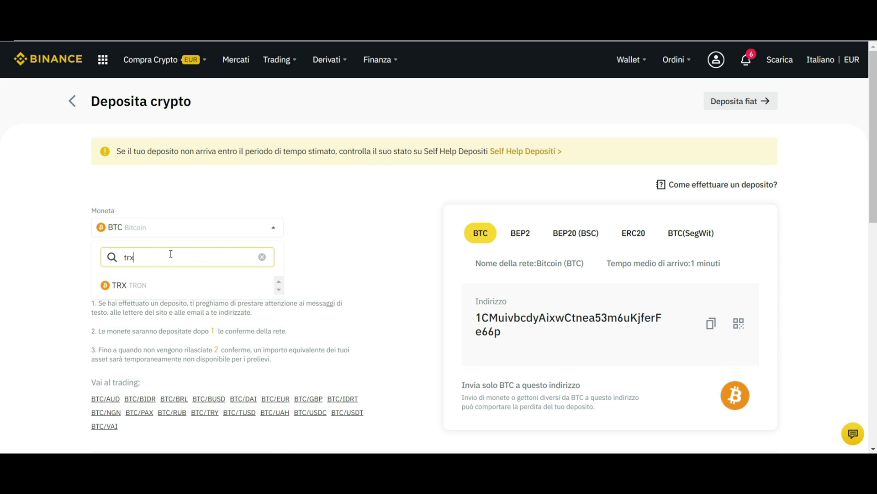
{"action": "left_click", "coordinate": [153, 287]}
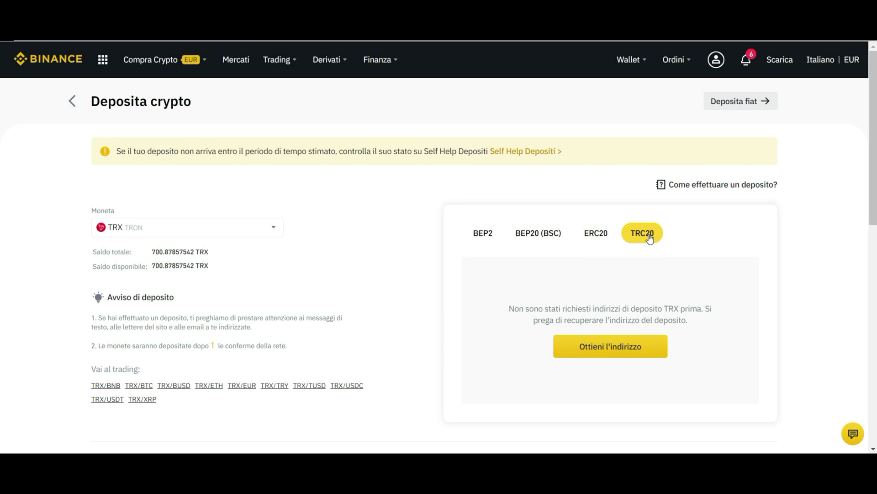
{"action": "left_click", "coordinate": [621, 346]}
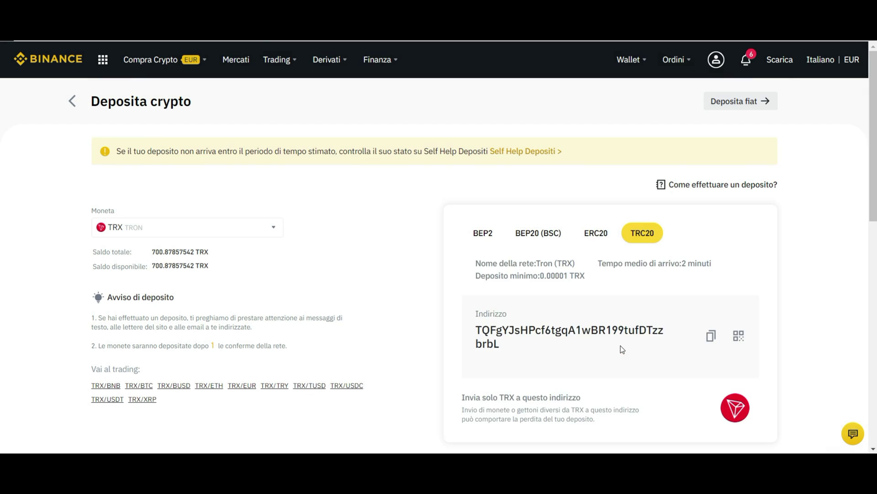
{"action": "left_click", "coordinate": [712, 338]}
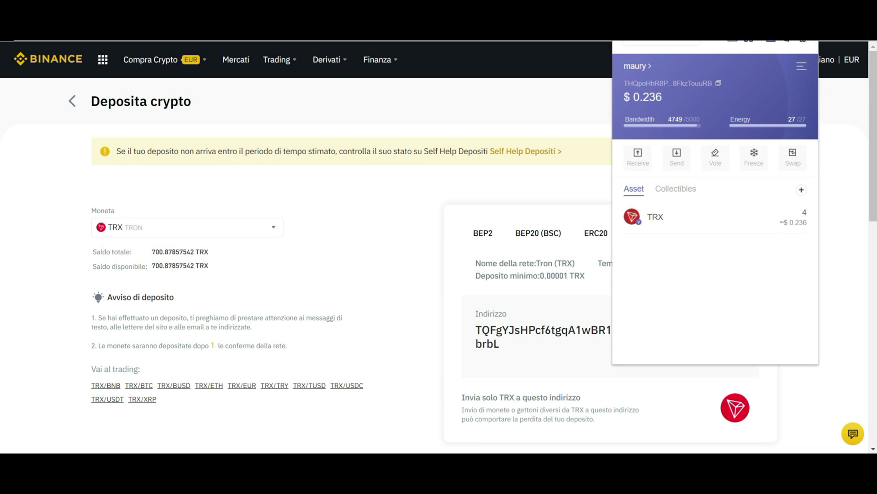
Send the maximum of 2.9 TRX from the TronLink wallet to the copied deposit address and approve the transfer
{"action": "left_click", "coordinate": [677, 158]}
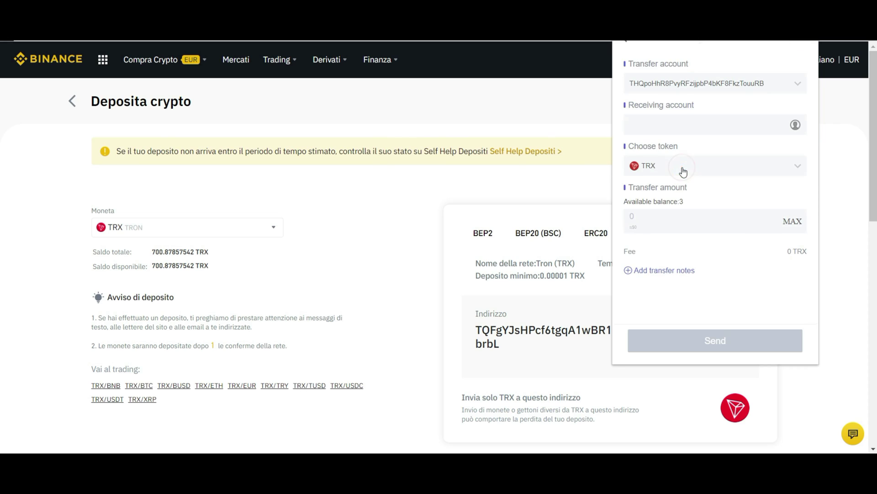
{"action": "left_click", "coordinate": [673, 121]}
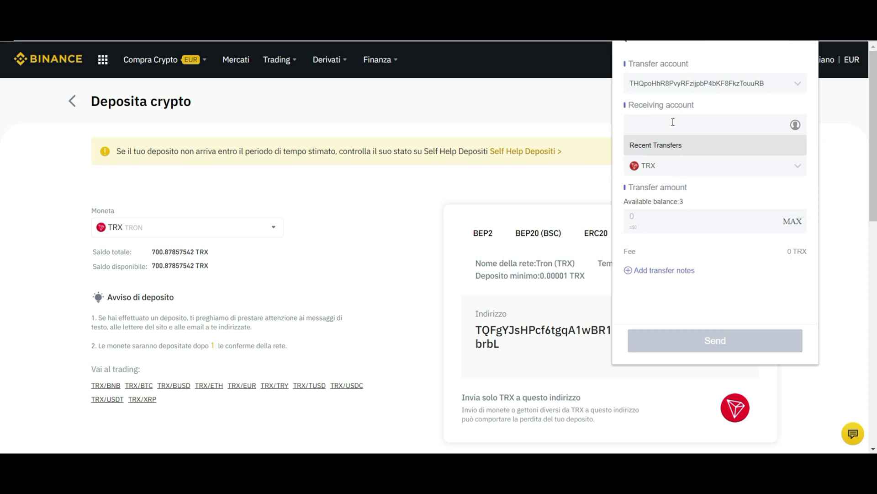
{"action": "key", "text": "ctrl+v"}
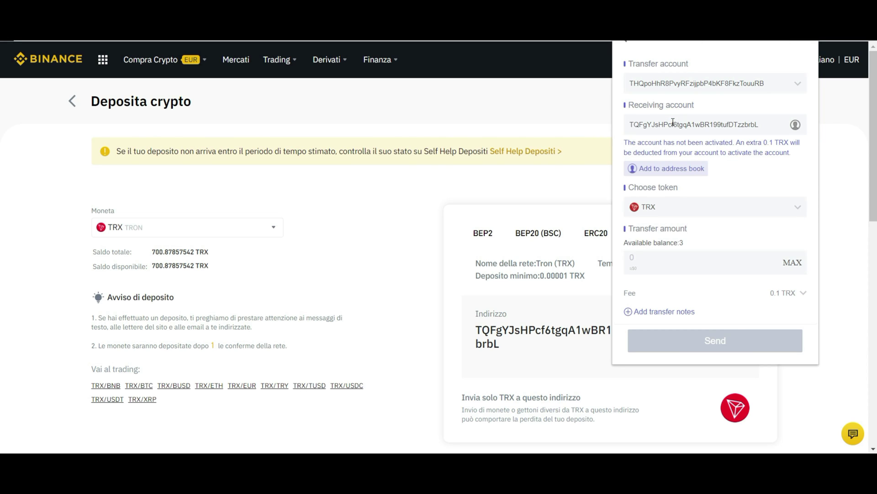
{"action": "left_click", "coordinate": [686, 262]}
{"action": "type", "text": "3"}
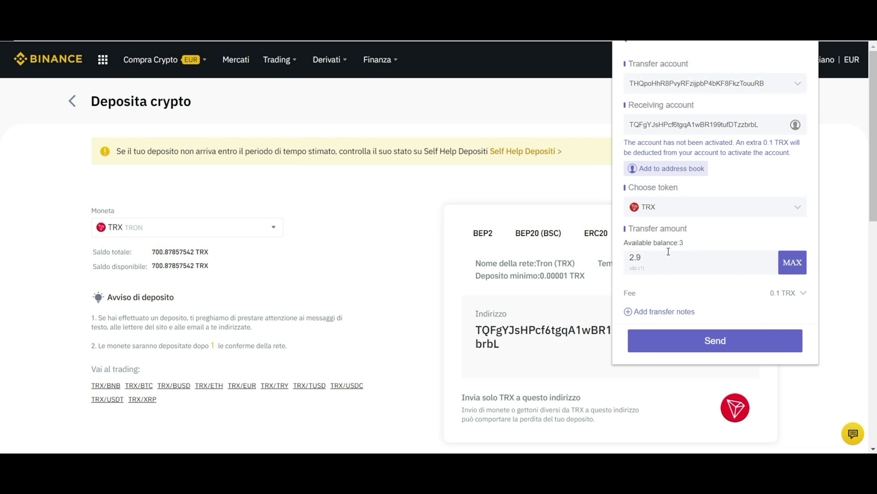
{"action": "left_click", "coordinate": [728, 341]}
{"action": "left_click", "coordinate": [735, 346]}
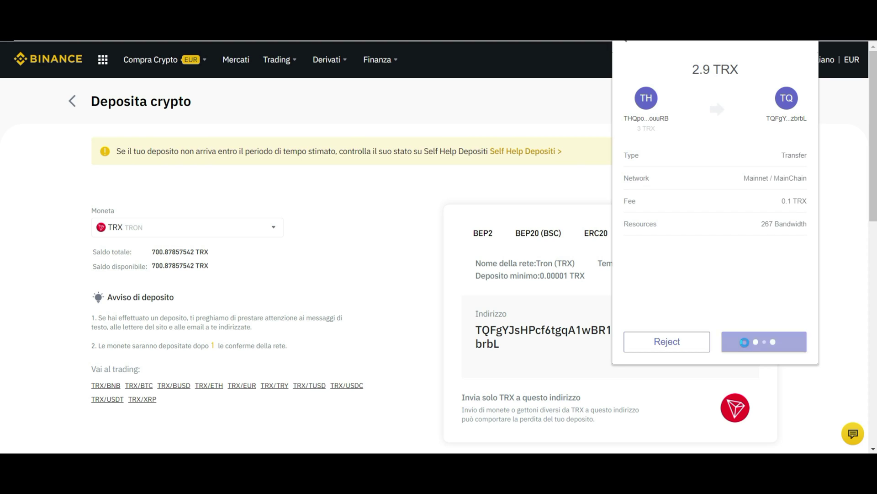